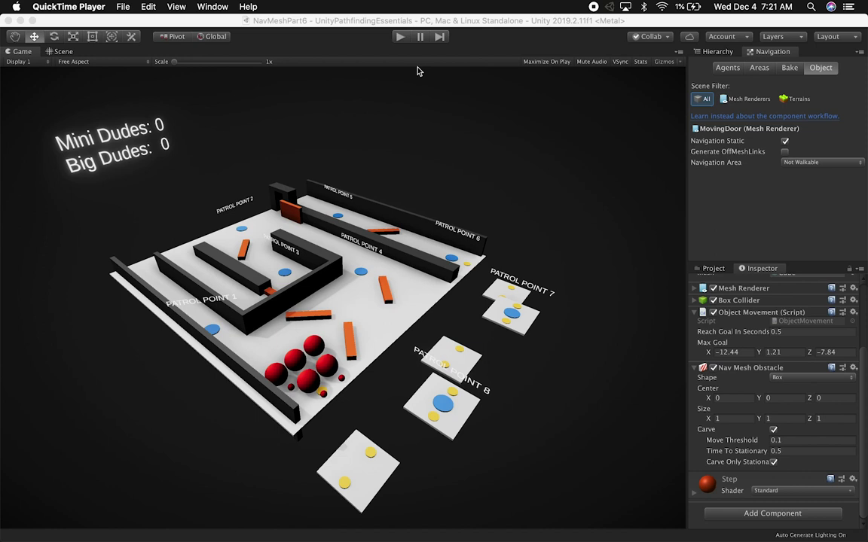
- Enter Play mode and let agents pathfind the maze until 47 Mini Dudes and 49 Big Dudes
click(399, 38)
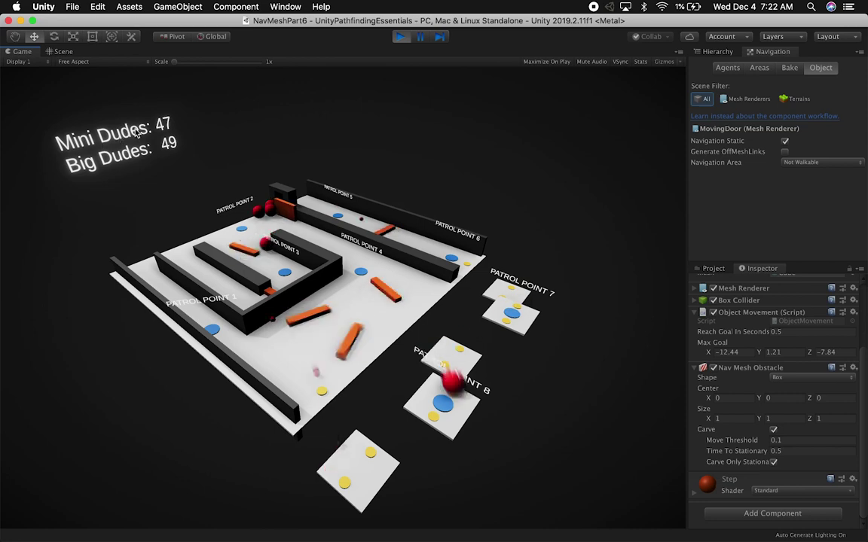
- Exit Play mode and frame the baked NavMesh and link arcs around the floating platforms in Scene view
click(400, 37)
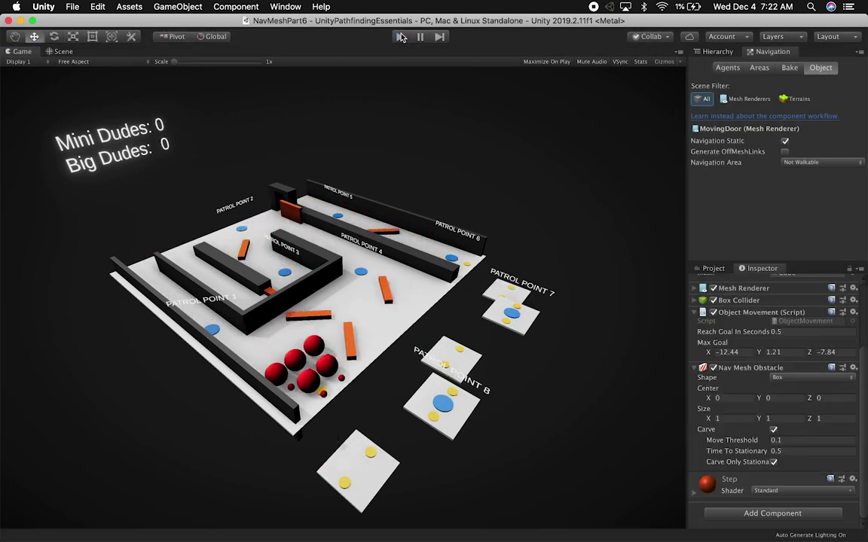
click(62, 52)
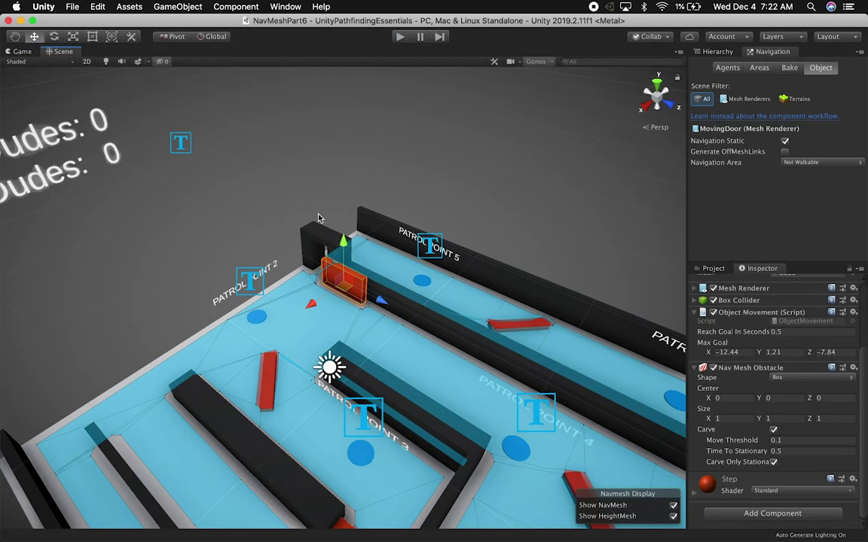
middle_drag(532, 247, 397, 166)
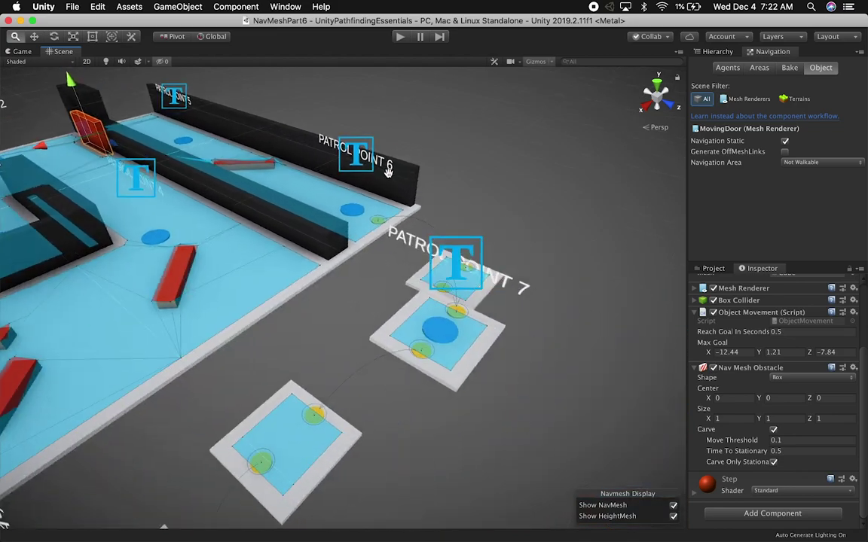
alt+drag(397, 166, 287, 236)
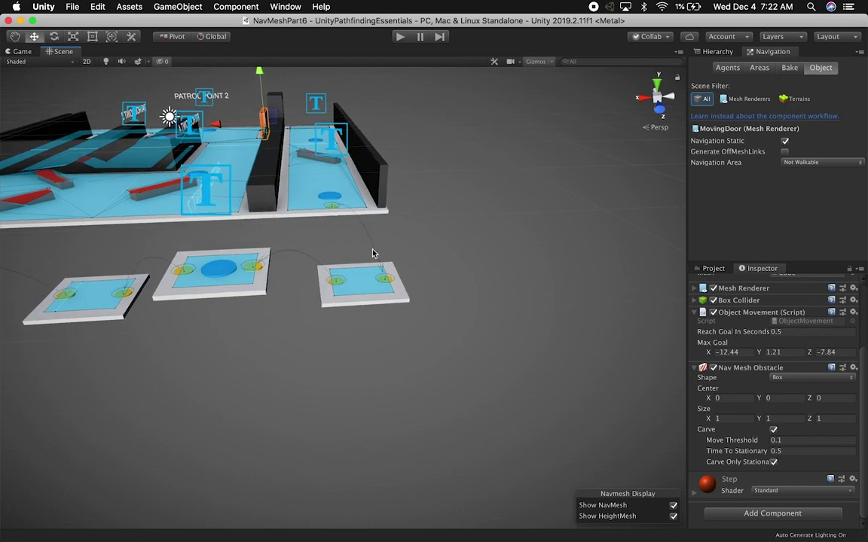
alt+drag(376, 246, 419, 246)
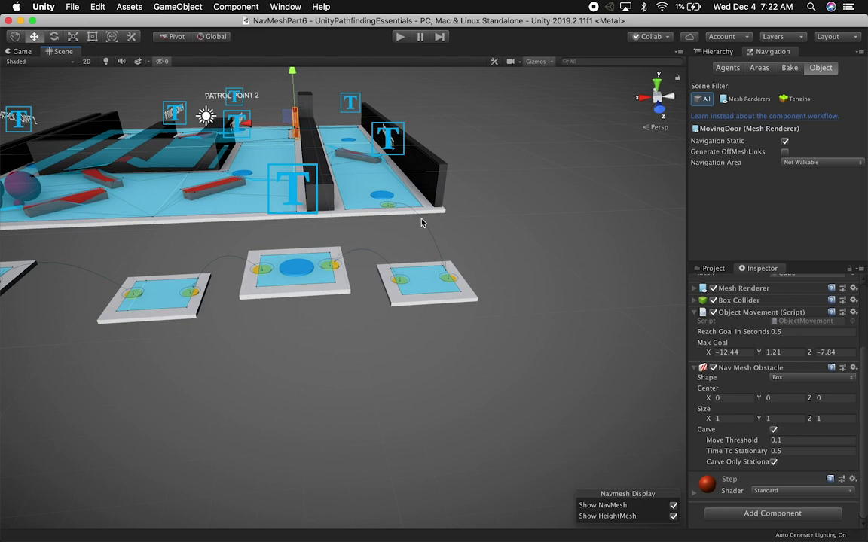
scroll(422, 222, up, 5)
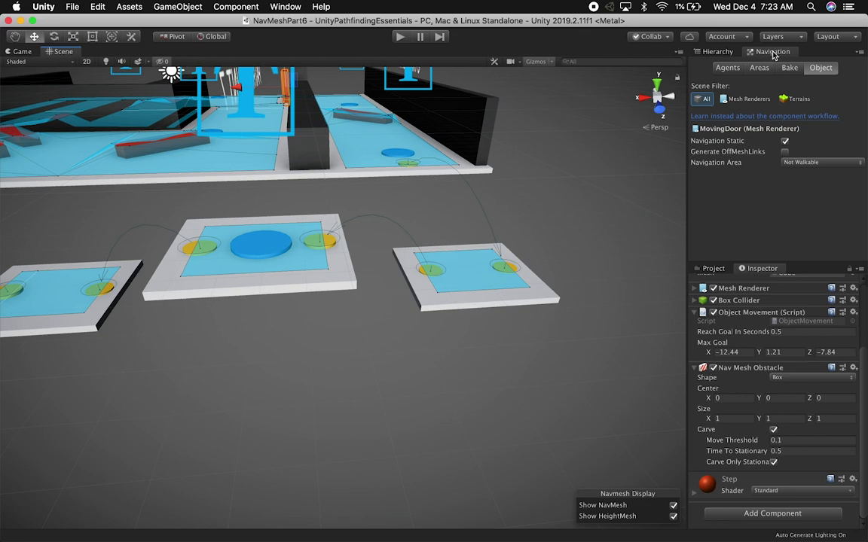
- Restore the Navigation overlay and zoom out to a high overview of the level and linked platforms
click(718, 52)
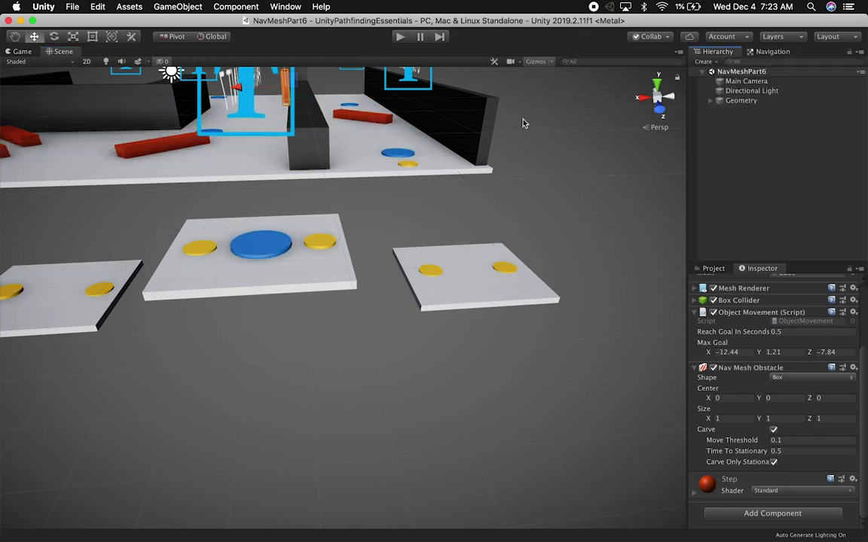
click(772, 51)
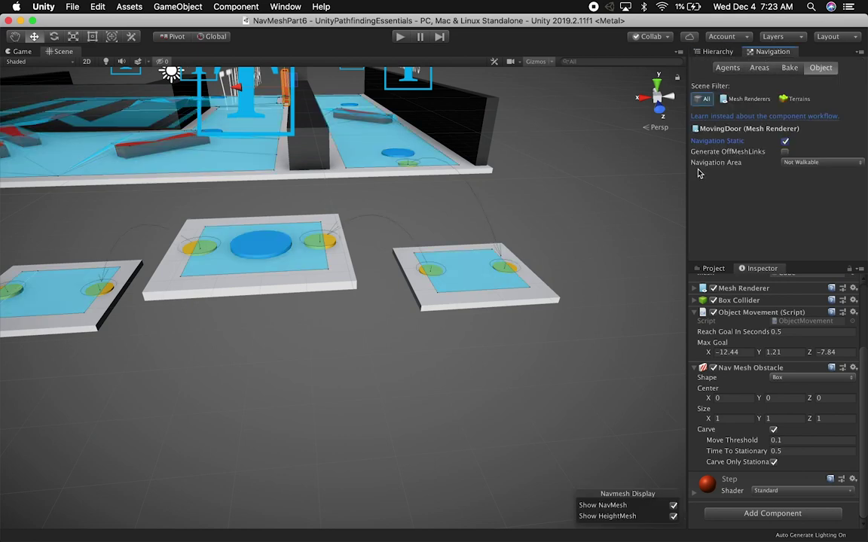
alt+drag(542, 250, 513, 242)
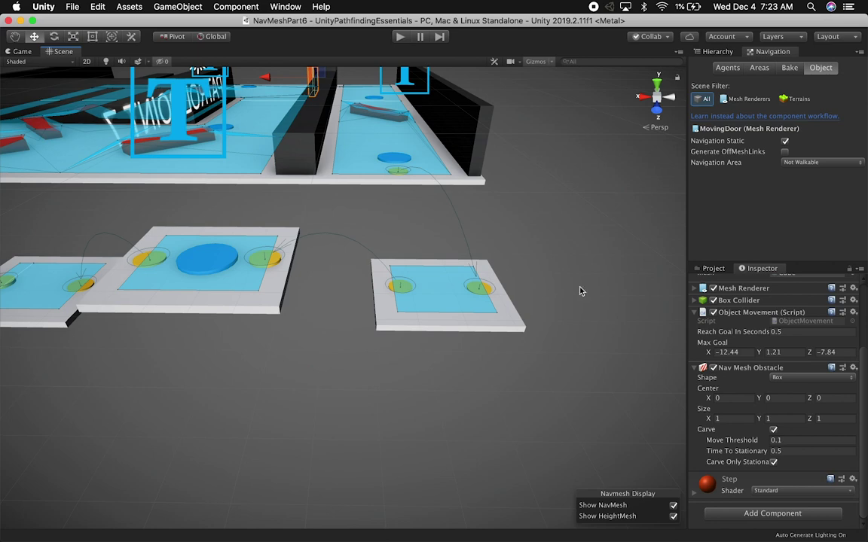
middle_drag(431, 128, 400, 179)
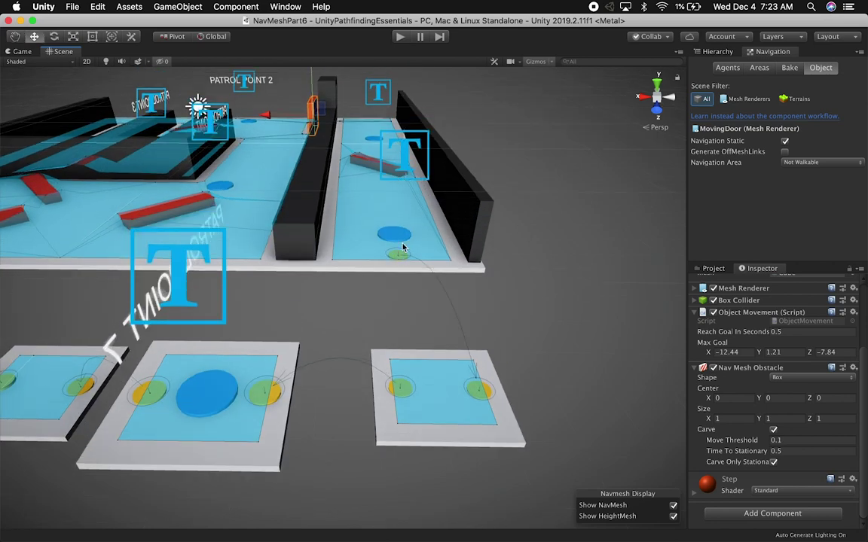
alt+right_drag(377, 276, 432, 263)
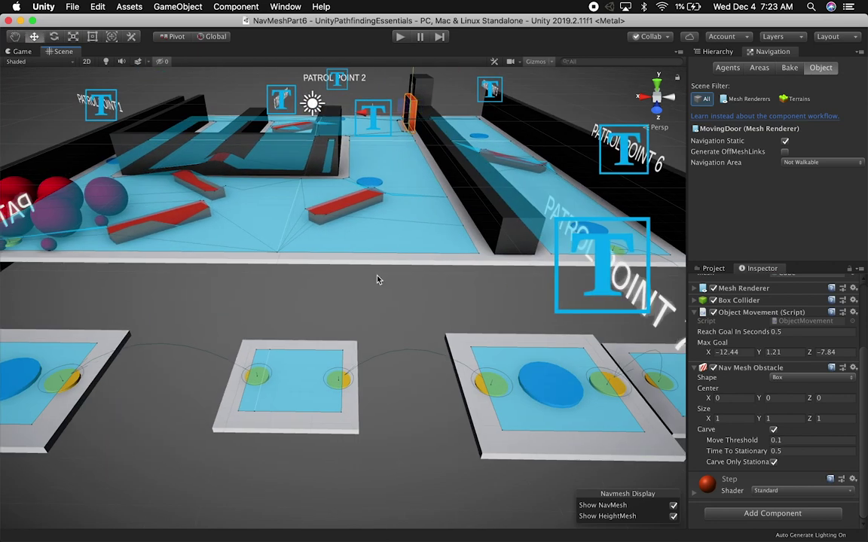
scroll(272, 369, down, 3)
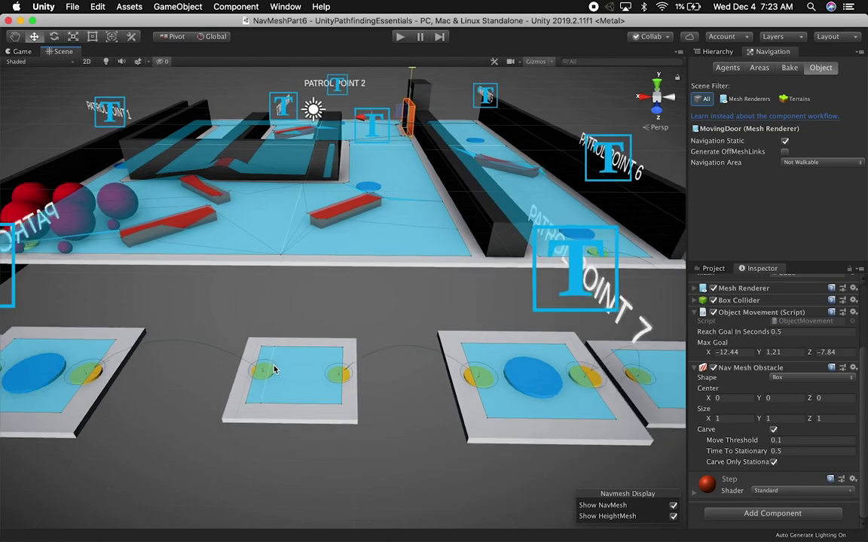
scroll(274, 367, down, 3)
alt+drag(275, 366, 284, 292)
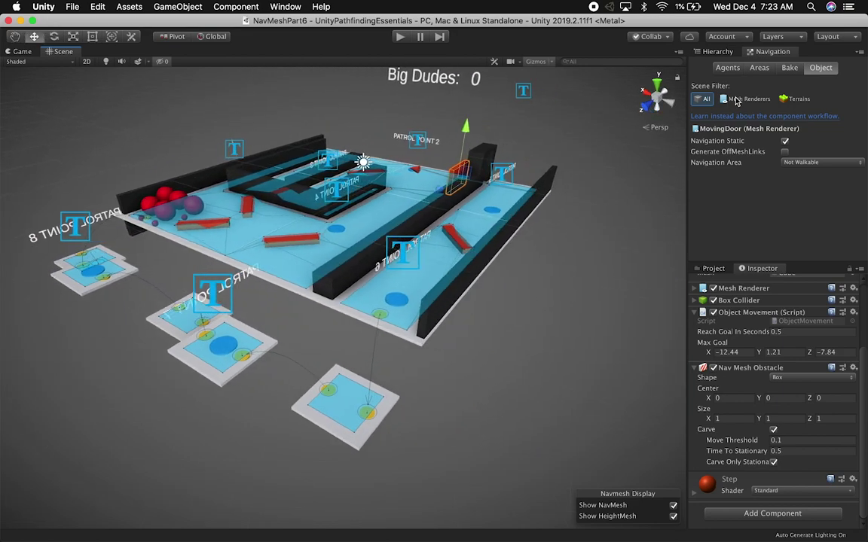
click(360, 418)
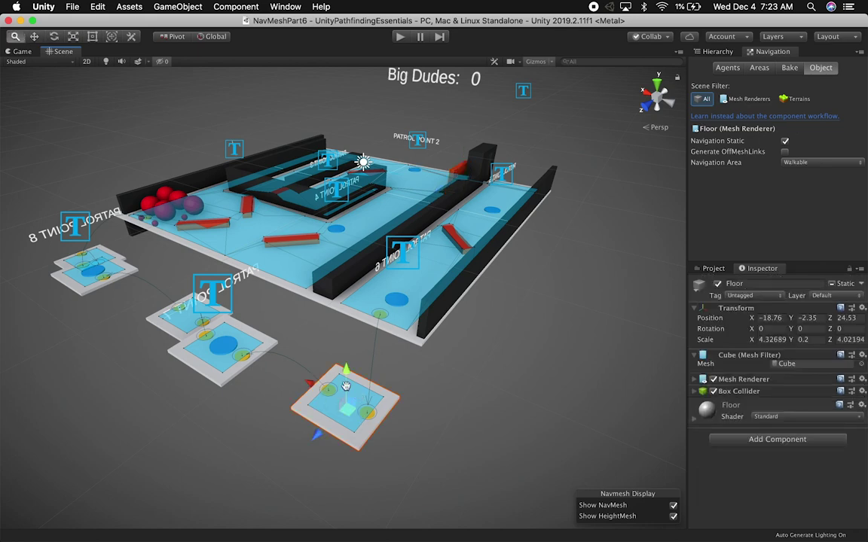
- Select the bottom floating platform together with its OffsetLinkTarget cylinder
alt+drag(305, 373, 501, 279)
alt+drag(372, 304, 346, 298)
click(333, 355)
click(333, 355)
scroll(329, 350, up, 6)
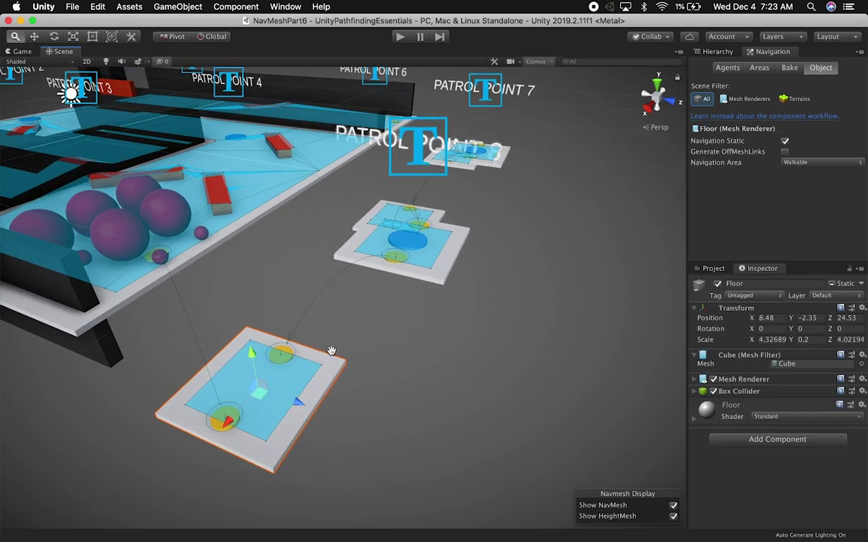
click(300, 354)
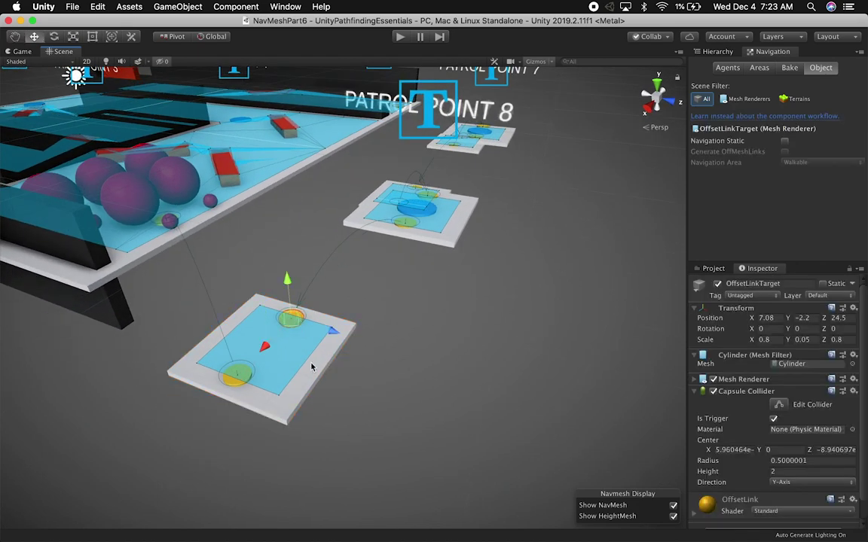
shift+click(241, 381)
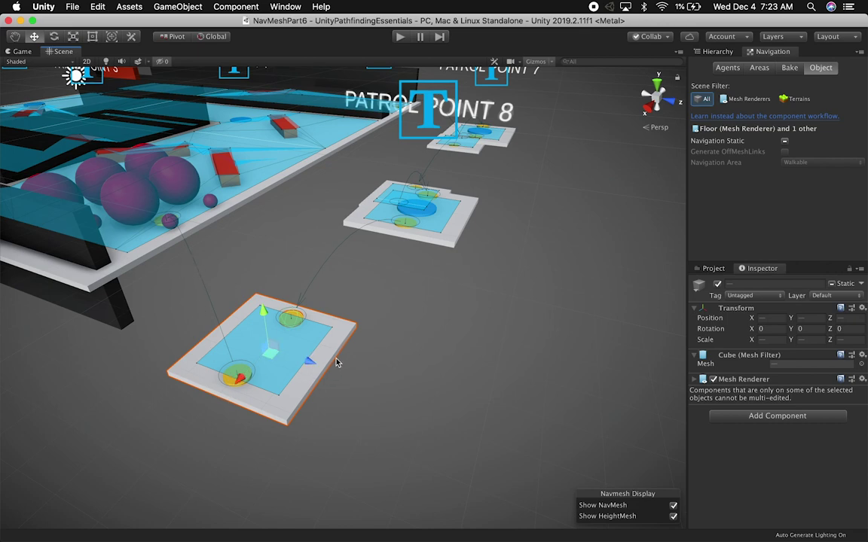
- Shift the platform and cylinder right along X, undoing once and then moving them again
drag(315, 368, 419, 368)
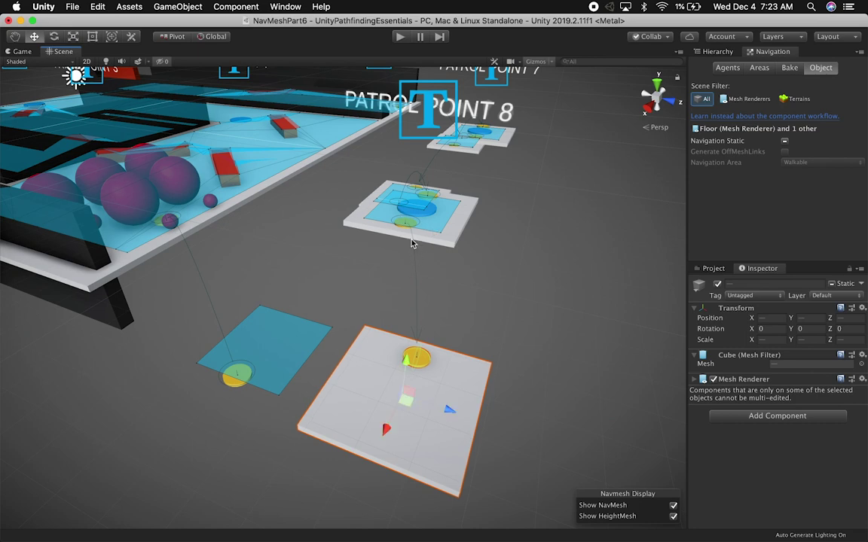
key(super+z)
drag(305, 360, 437, 403)
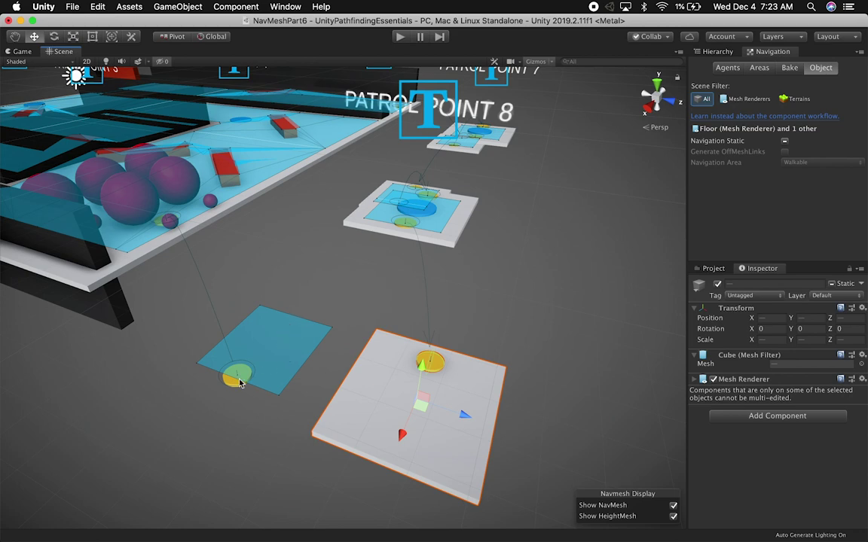
click(238, 380)
- Move the OffsetLinkSource cylinder along Z onto the shifted platform
drag(277, 397, 426, 427)
click(467, 393)
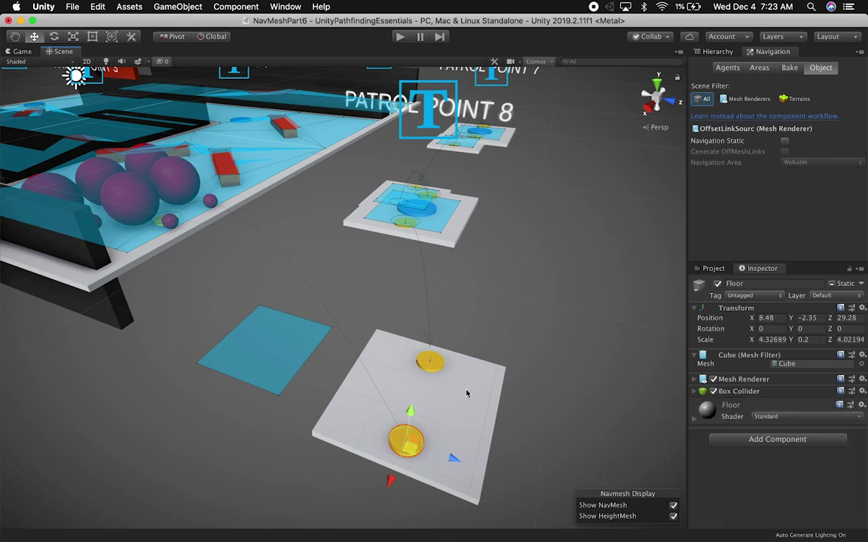
click(406, 451)
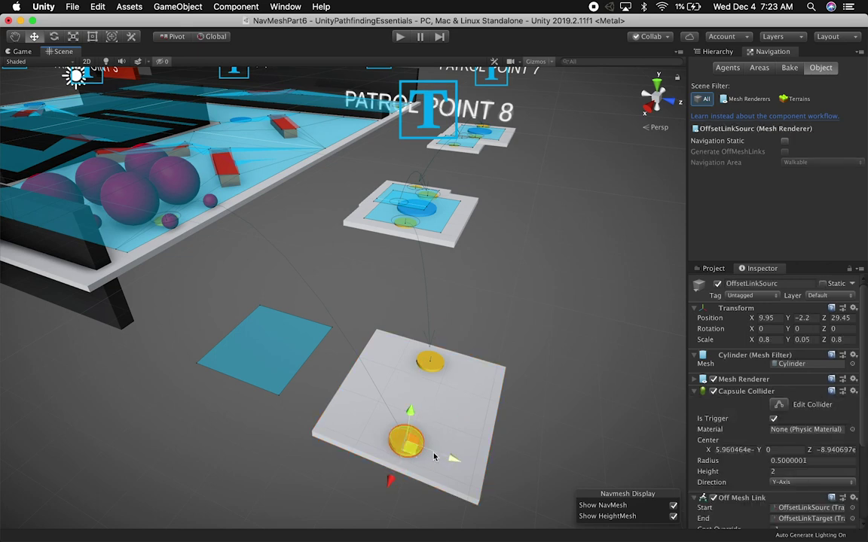
- Drag Floor (1) back along Z under the original NavMesh patch, then reselect the link cylinders
click(468, 403)
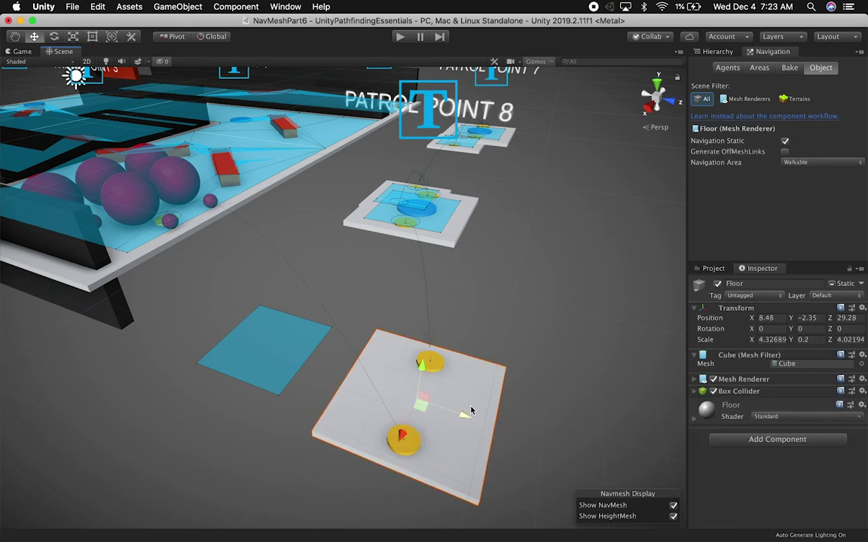
drag(463, 417, 269, 360)
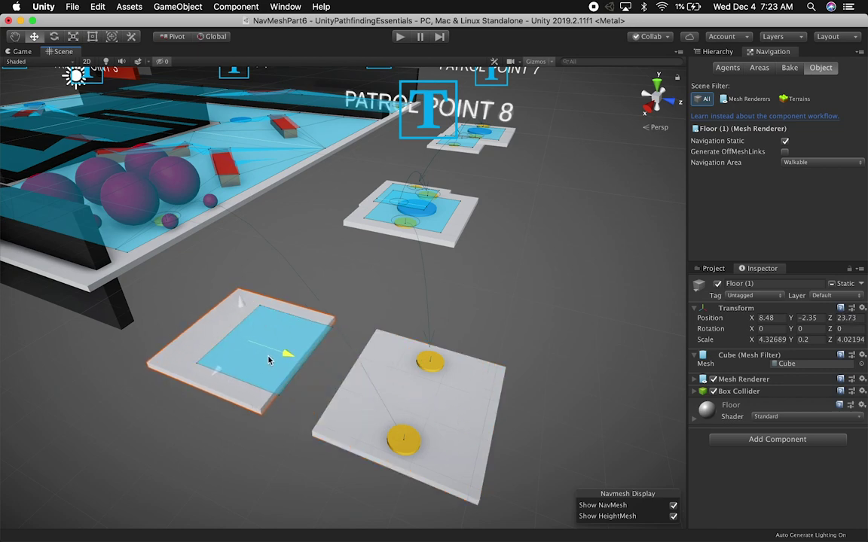
click(430, 364)
shift+click(407, 446)
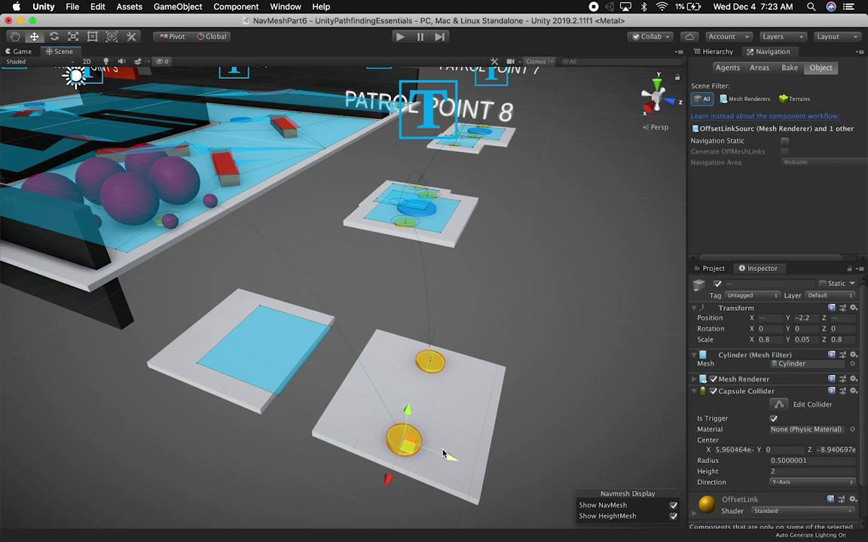
click(525, 361)
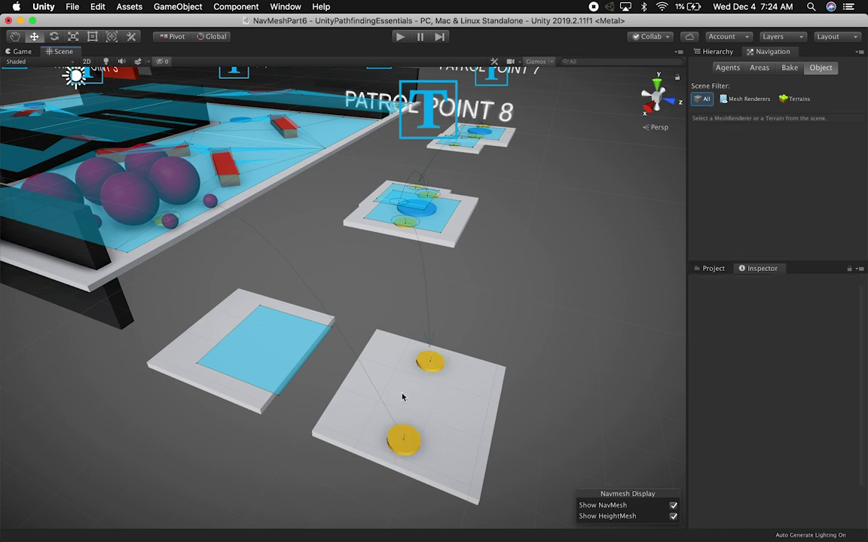
click(404, 441)
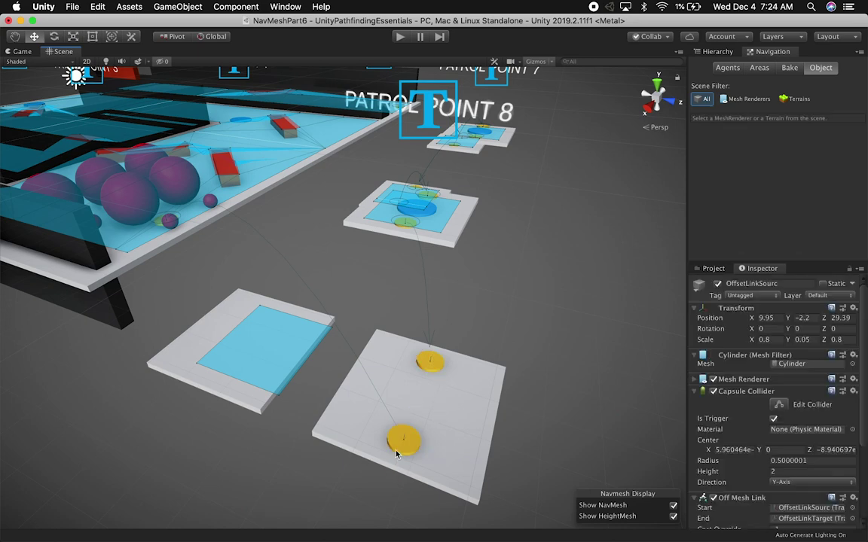
click(169, 217)
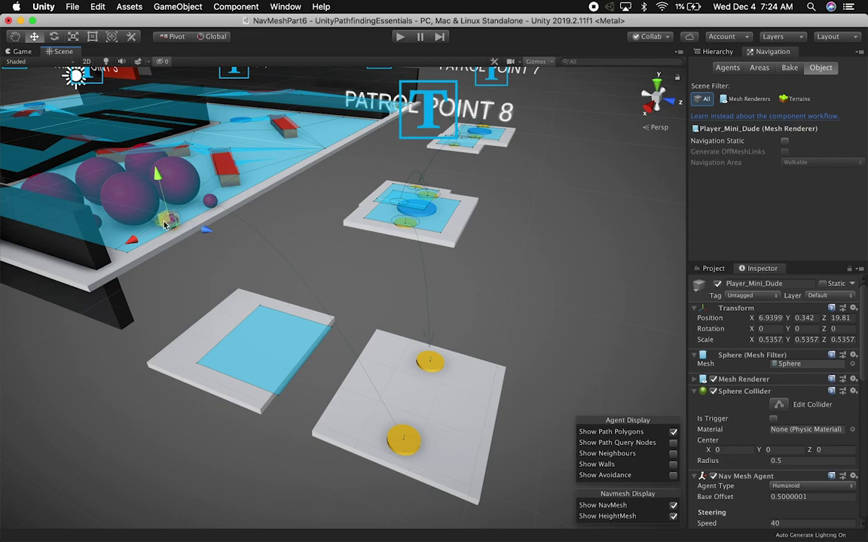
alt+right_drag(160, 225, 313, 320)
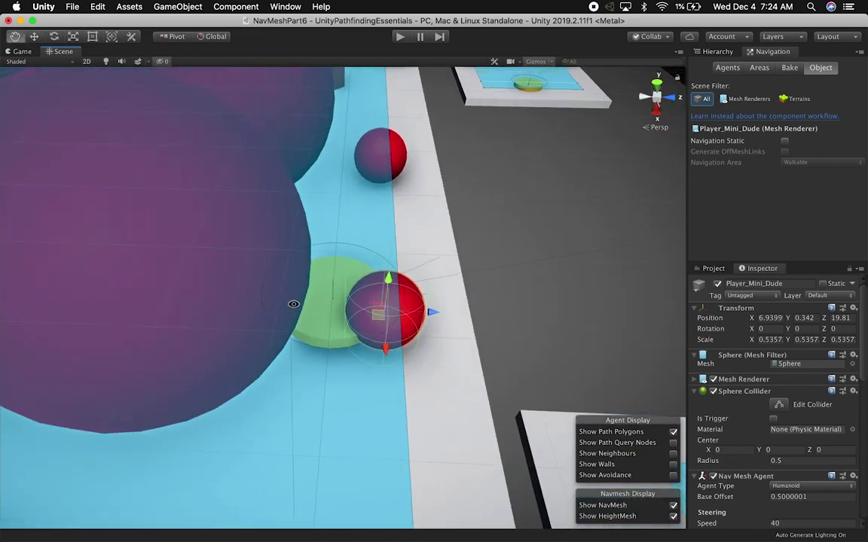
click(314, 327)
scroll(314, 327, down, 10)
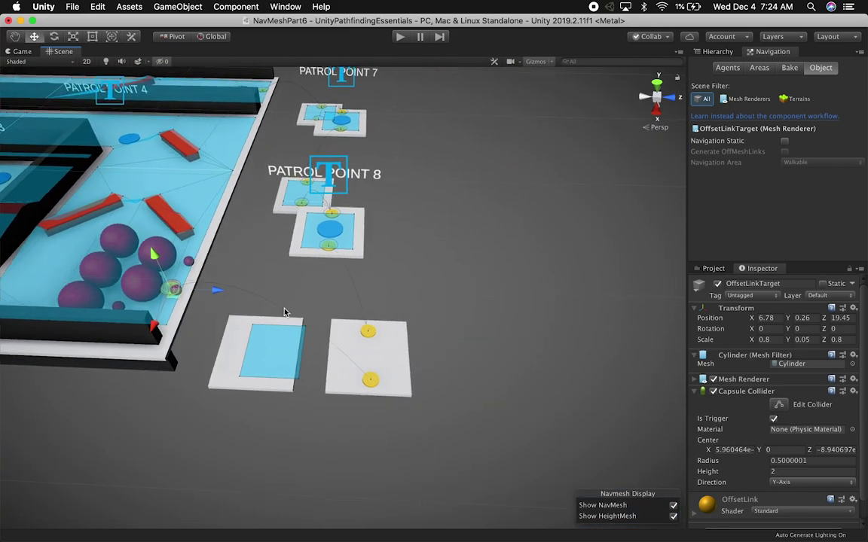